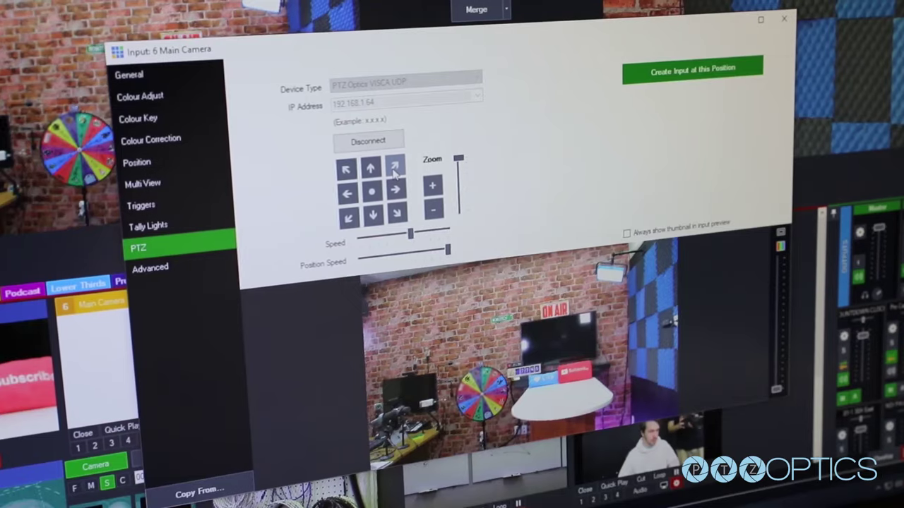
# Pan the Main Camera up-right toward the ceiling, then down-right onto the dark panelled wall
pyautogui.click(394, 168)
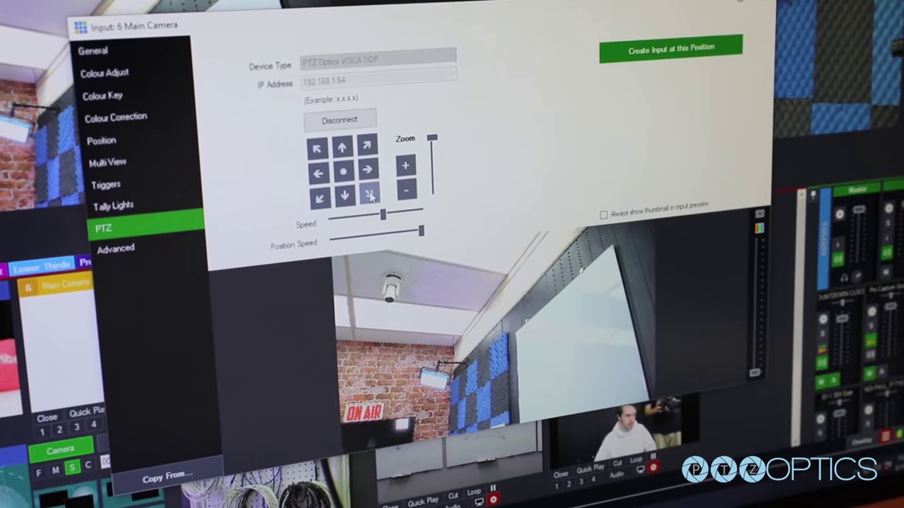
pyautogui.click(370, 196)
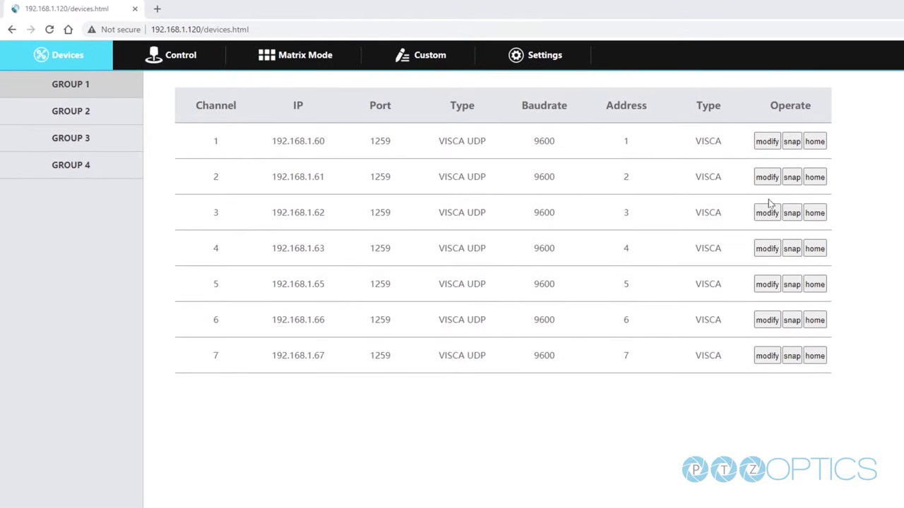
pyautogui.click(767, 144)
pyautogui.click(697, 129)
pyautogui.click(495, 165)
pyautogui.click(508, 181)
pyautogui.click(518, 431)
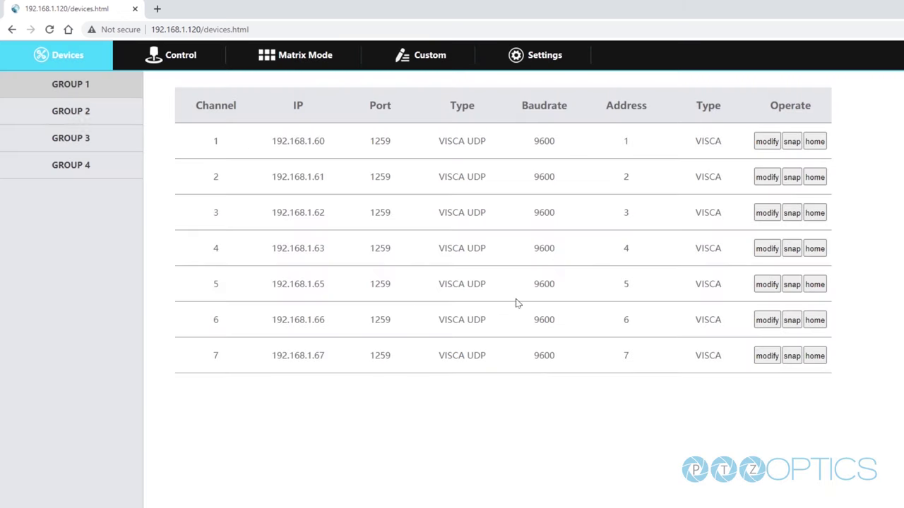
pyautogui.click(71, 137)
# Go back to the GROUP 1 camera list, then move through Control to the Matrix Mode grid
pyautogui.click(87, 85)
pyautogui.click(207, 62)
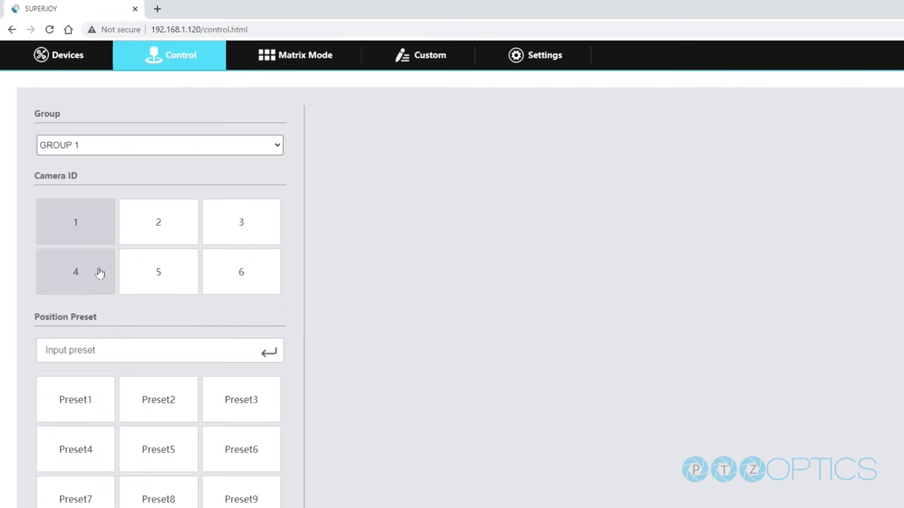
pyautogui.click(305, 55)
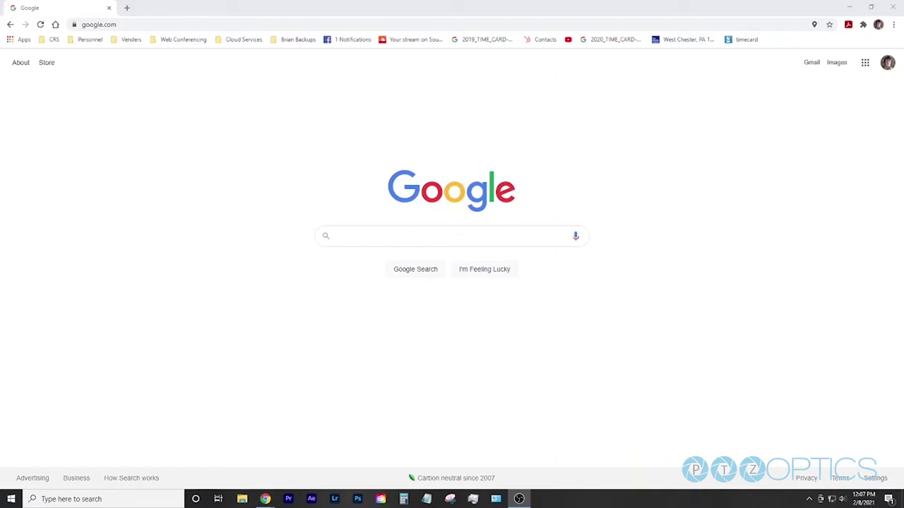
# Load the SuperJoy login page at 192.168.1.120, enter the username and log in
pyautogui.click(397, 24)
pyautogui.write('192.')
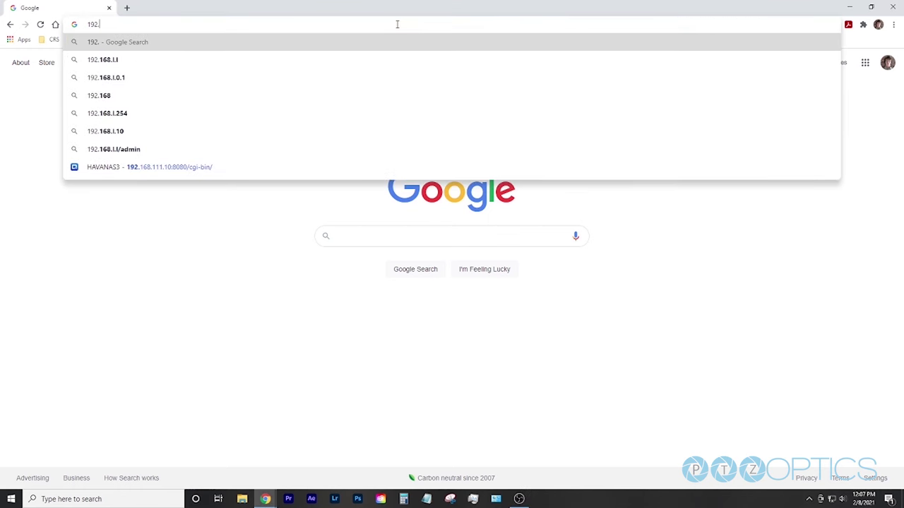
pyautogui.write('168.1')
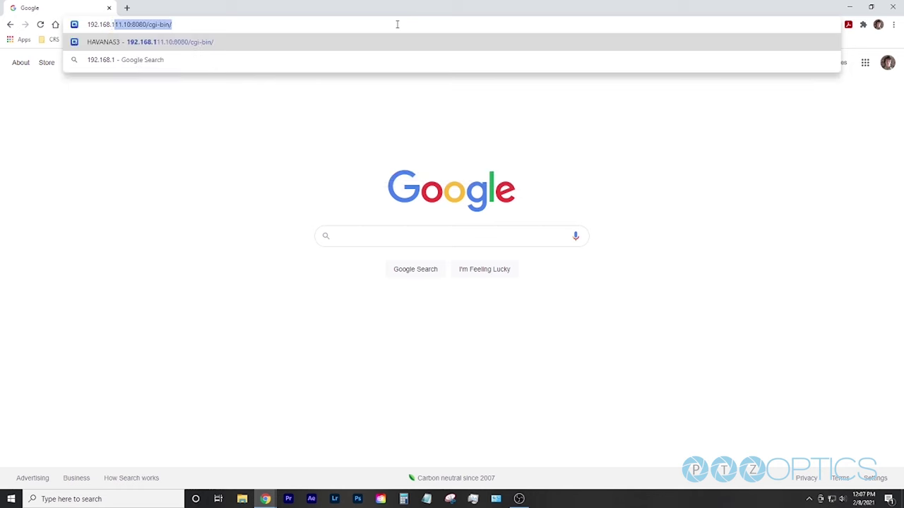
pyautogui.write('.120')
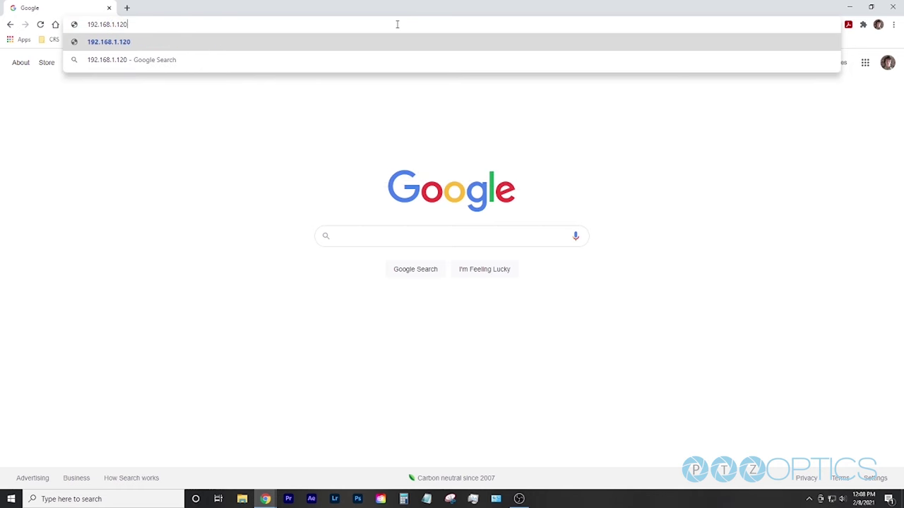
pyautogui.press('Return')
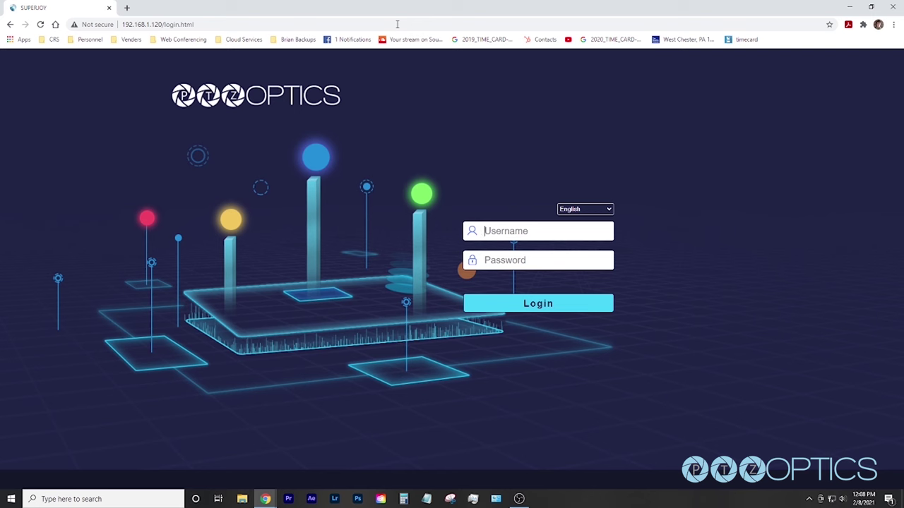
pyautogui.write('admin')
pyautogui.click(519, 303)
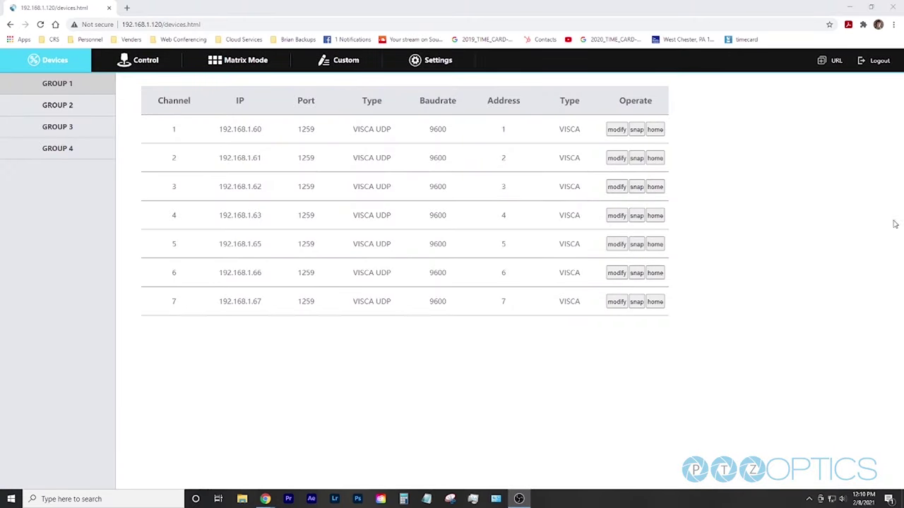
# Inspect the administrator account under Settings > User, closing its editor without saving
pyautogui.click(436, 62)
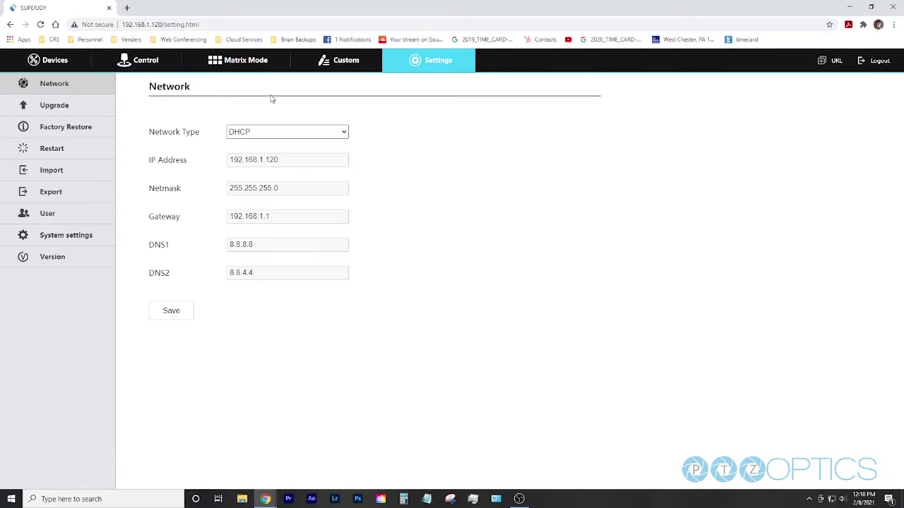
pyautogui.click(49, 213)
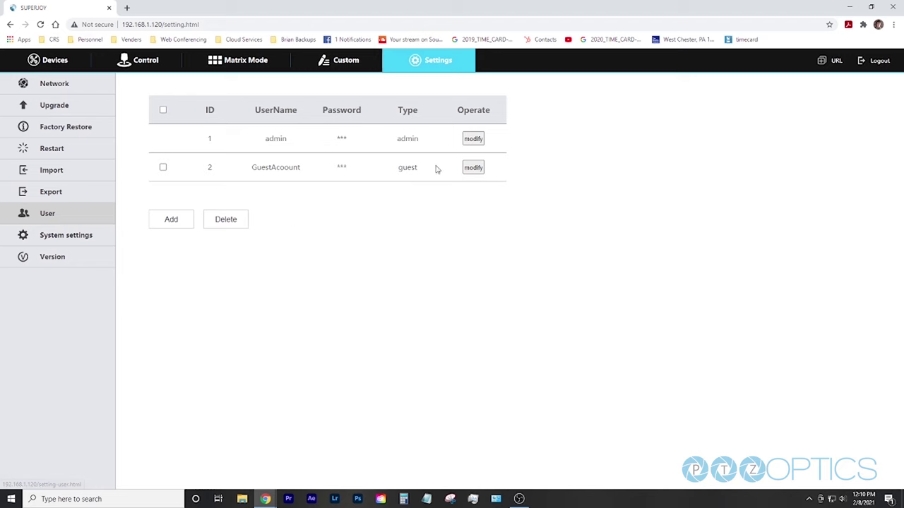
pyautogui.click(473, 139)
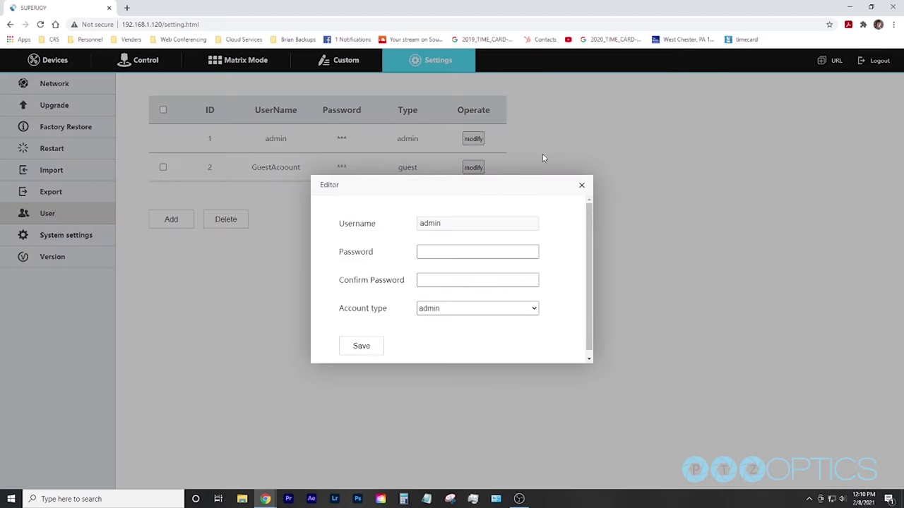
pyautogui.click(582, 187)
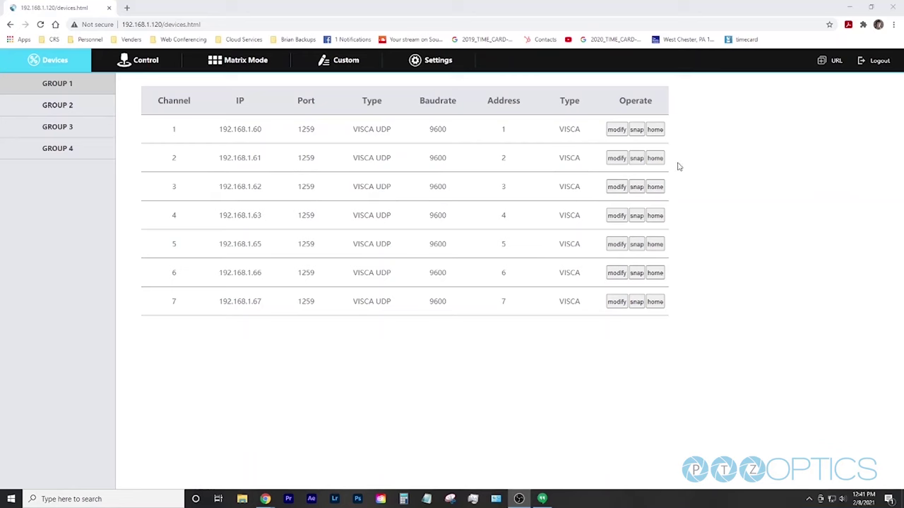
pyautogui.click(617, 130)
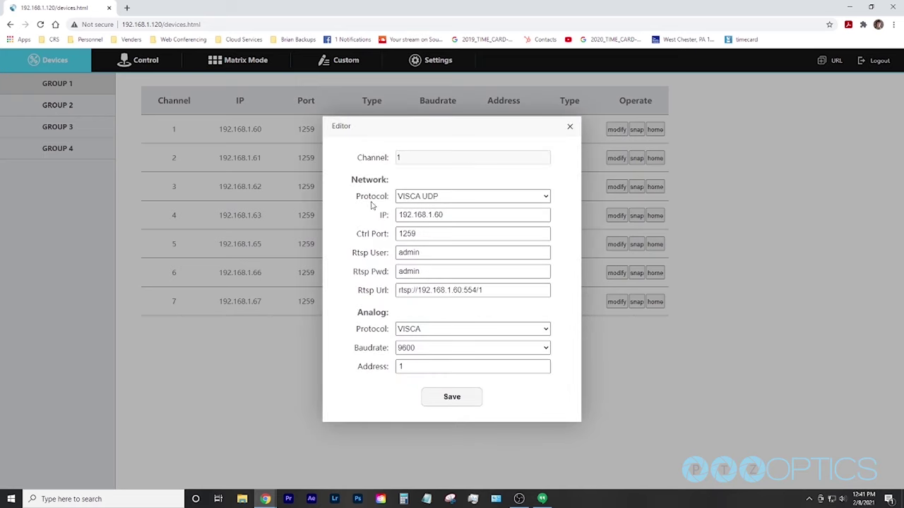
pyautogui.click(448, 203)
pyautogui.click(443, 215)
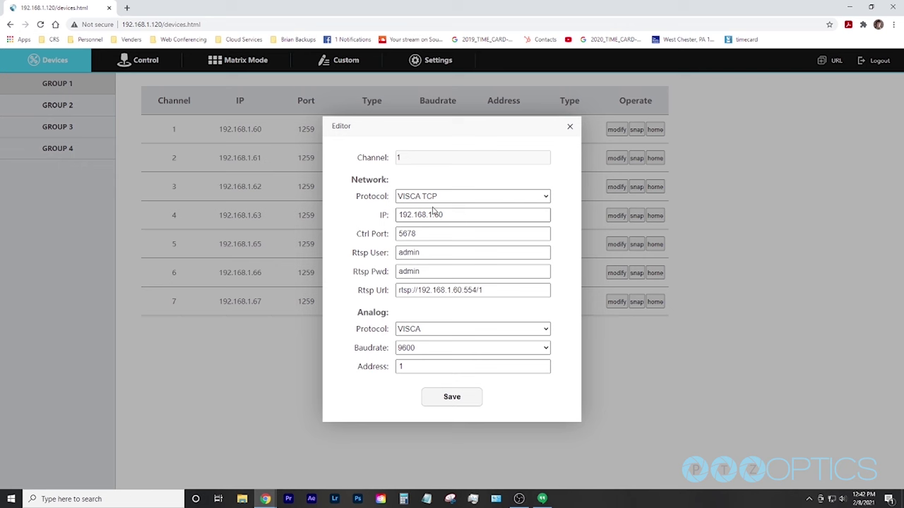
pyautogui.click(433, 199)
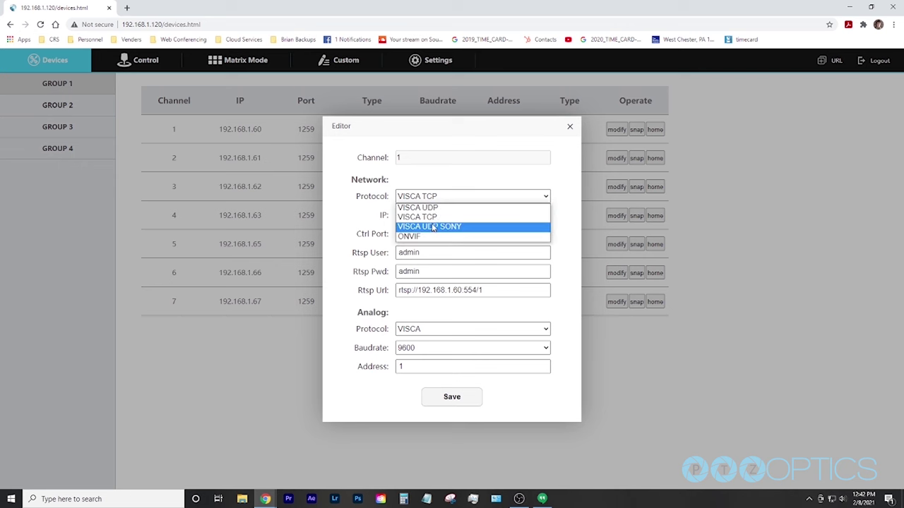
pyautogui.click(433, 227)
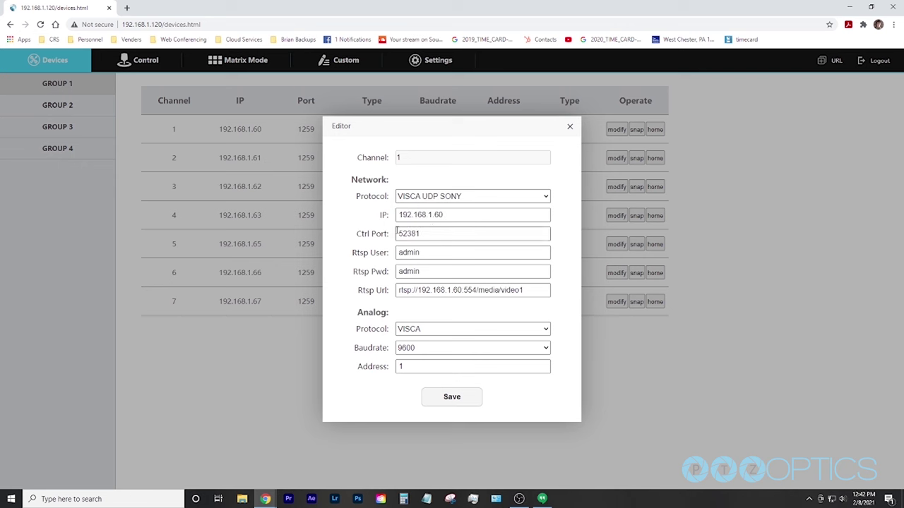
pyautogui.click(426, 198)
pyautogui.click(428, 206)
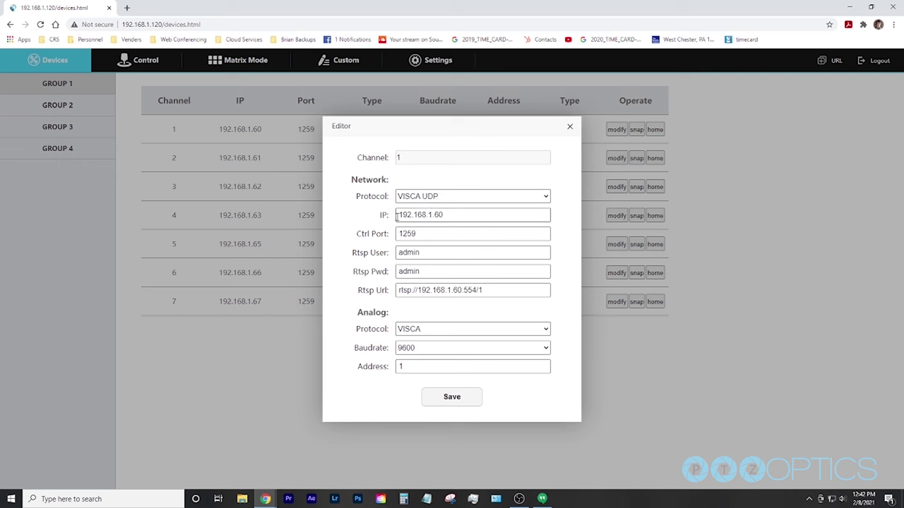
pyautogui.click(570, 127)
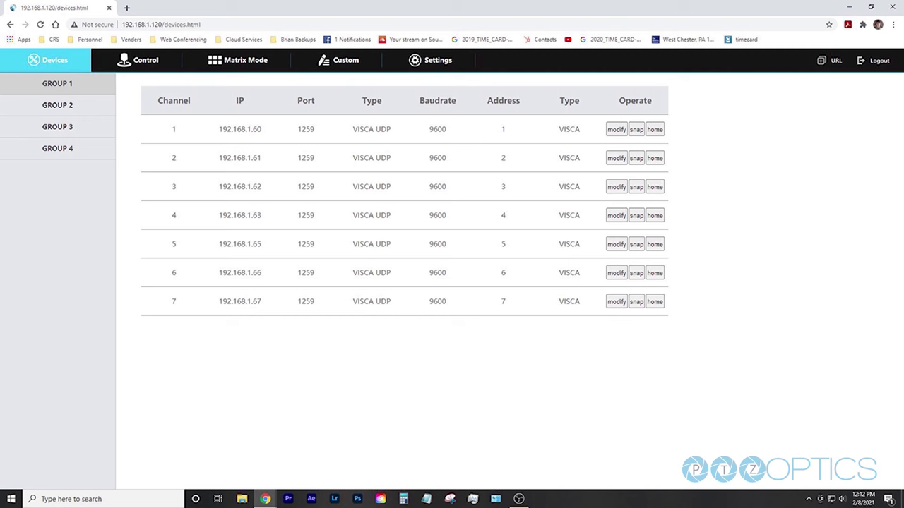
# Show the GROUP 1 Control page and recall Preset1 on camera 1
pyautogui.click(137, 60)
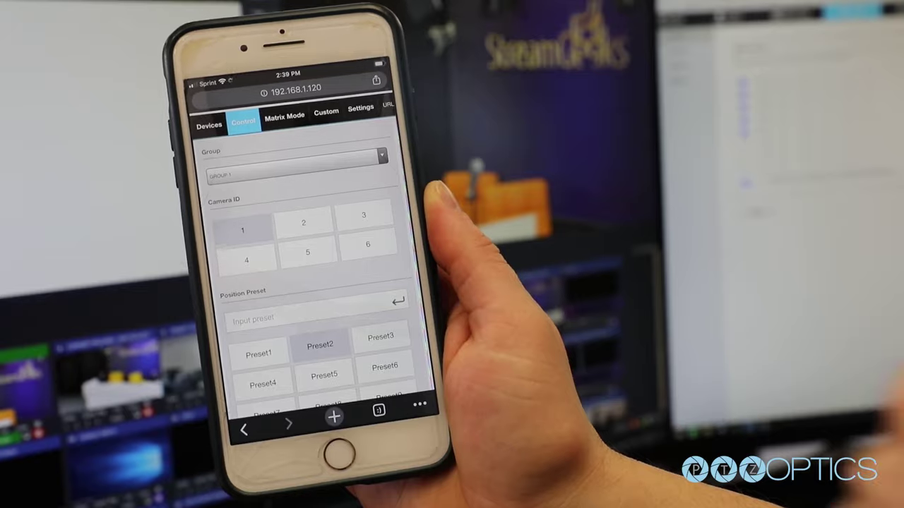
pyautogui.click(260, 347)
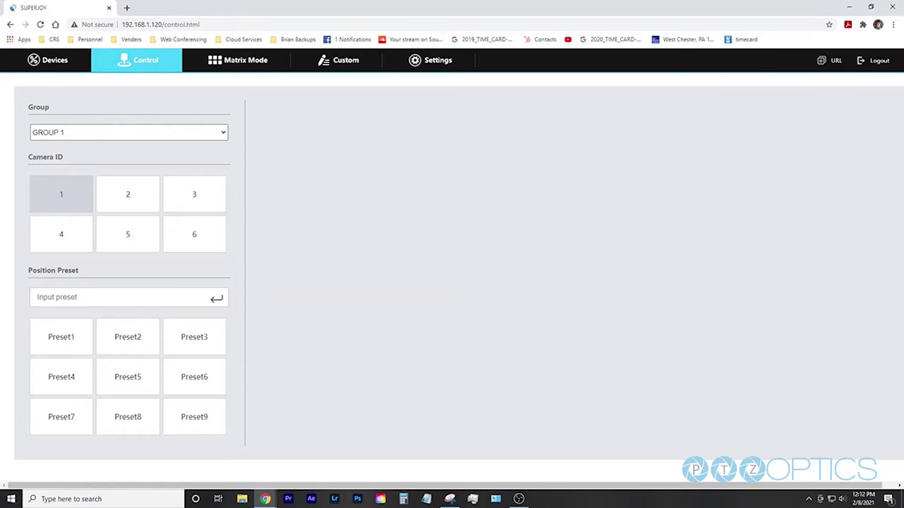
# Pan camera 1 up and to the right with the virtual joystick
pyautogui.moveTo(735, 198); pyautogui.dragTo(812, 86)
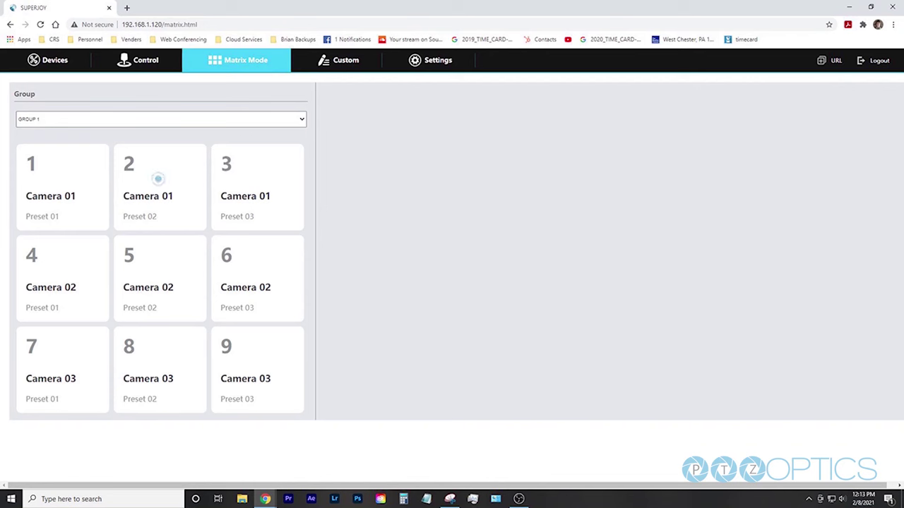
pyautogui.click(158, 179)
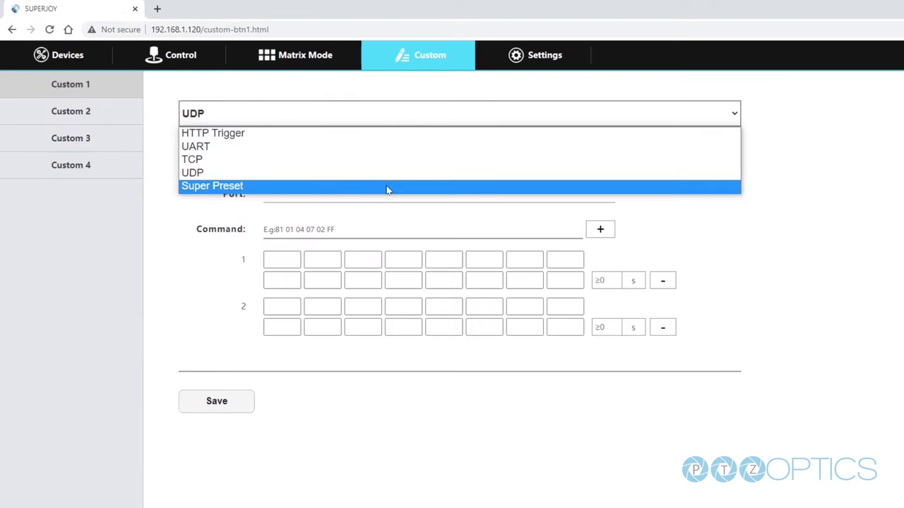
# Set custom button 1's type to Super Preset
pyautogui.click(310, 165)
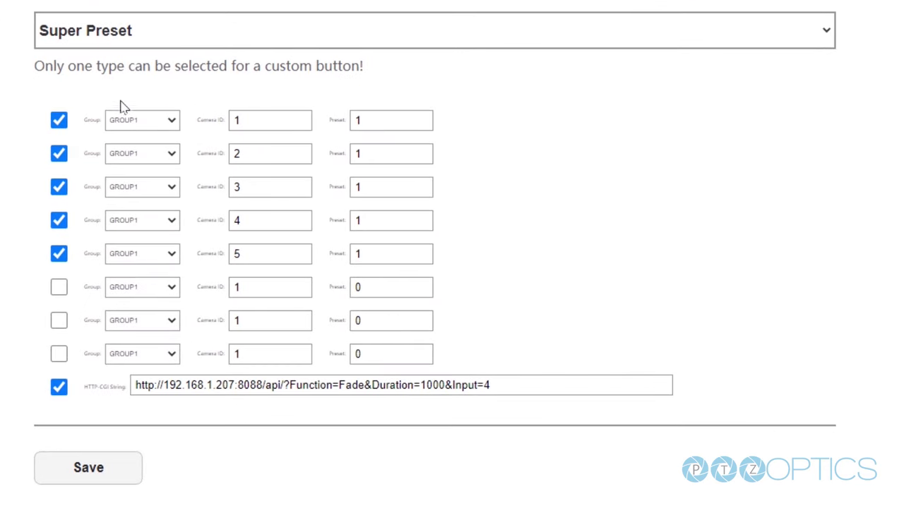
# Check the camera IDs 1–5, their preset 1 values, and the vMix Fade URL
pyautogui.moveTo(252, 122); pyautogui.dragTo(189, 120)
pyautogui.moveTo(381, 116); pyautogui.dragTo(340, 121)
pyautogui.moveTo(284, 151); pyautogui.dragTo(198, 154)
pyautogui.moveTo(364, 151); pyautogui.dragTo(346, 151)
pyautogui.moveTo(268, 186); pyautogui.dragTo(247, 185)
pyautogui.moveTo(376, 192); pyautogui.dragTo(324, 198)
pyautogui.moveTo(260, 219); pyautogui.dragTo(233, 222)
pyautogui.moveTo(375, 223); pyautogui.dragTo(341, 232)
pyautogui.moveTo(275, 253); pyautogui.dragTo(237, 254)
pyautogui.click(360, 256)
pyautogui.moveTo(495, 384); pyautogui.dragTo(620, 409)
# Toggle the HTTP-CGI string and cameras 1–5 off and back on, then save Custom 1
pyautogui.click(57, 393)
pyautogui.click(58, 388)
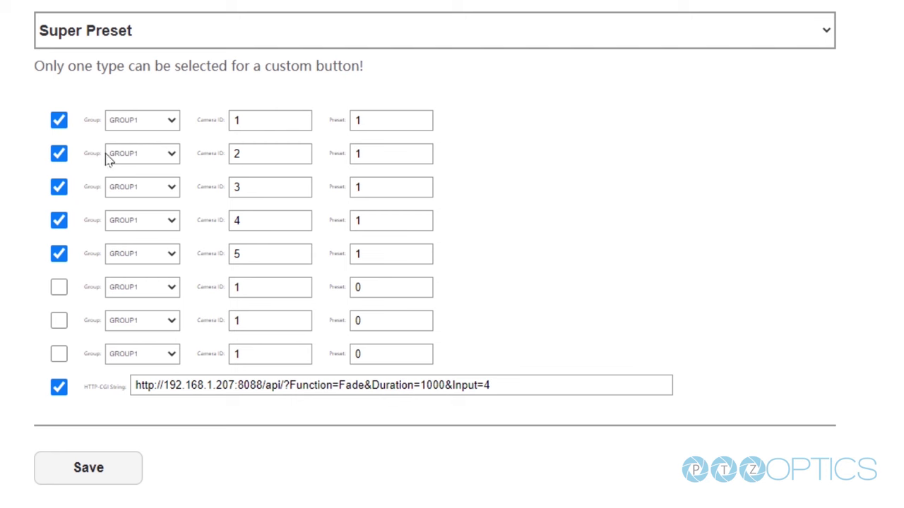
pyautogui.click(60, 123)
pyautogui.click(59, 154)
pyautogui.click(60, 188)
pyautogui.click(59, 221)
pyautogui.click(60, 254)
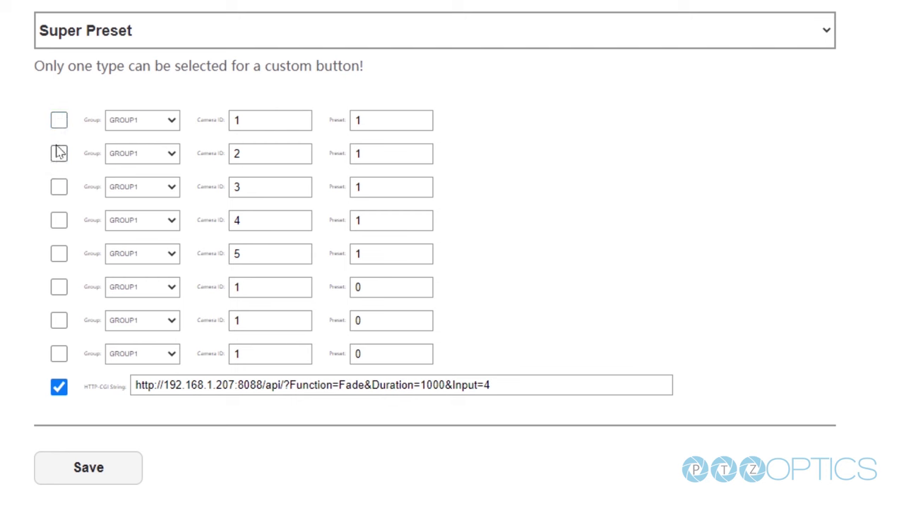
pyautogui.click(60, 121)
pyautogui.click(60, 155)
pyautogui.click(60, 188)
pyautogui.click(60, 221)
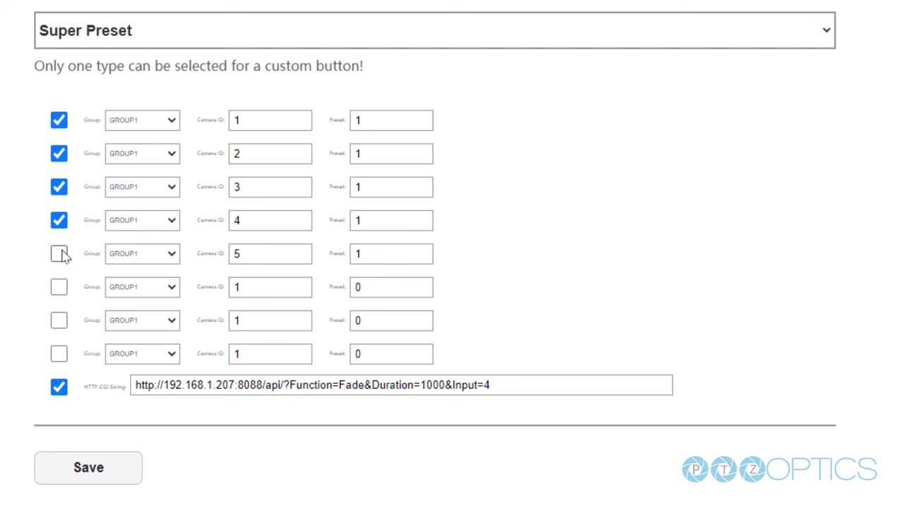
pyautogui.click(59, 255)
pyautogui.click(92, 462)
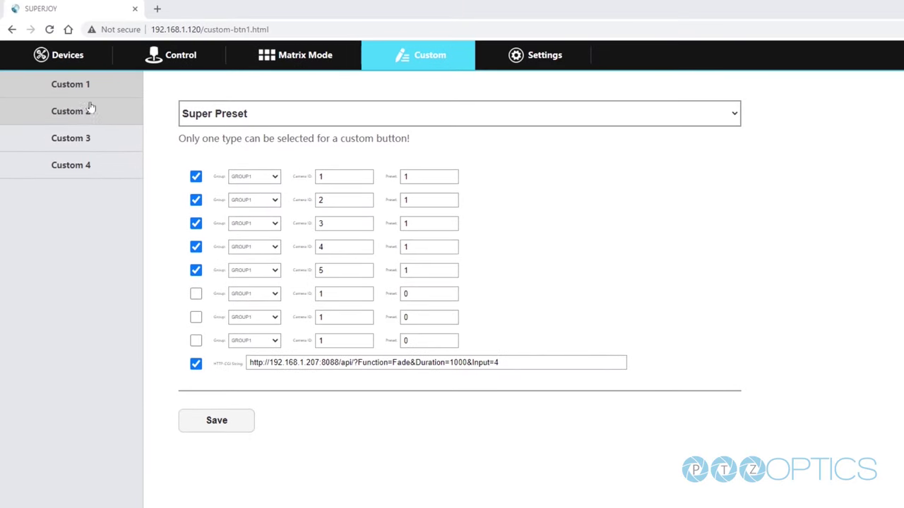
# Look through the Custom 2, Custom 3 and Custom 4 settings, then reopen Custom 3
pyautogui.click(91, 107)
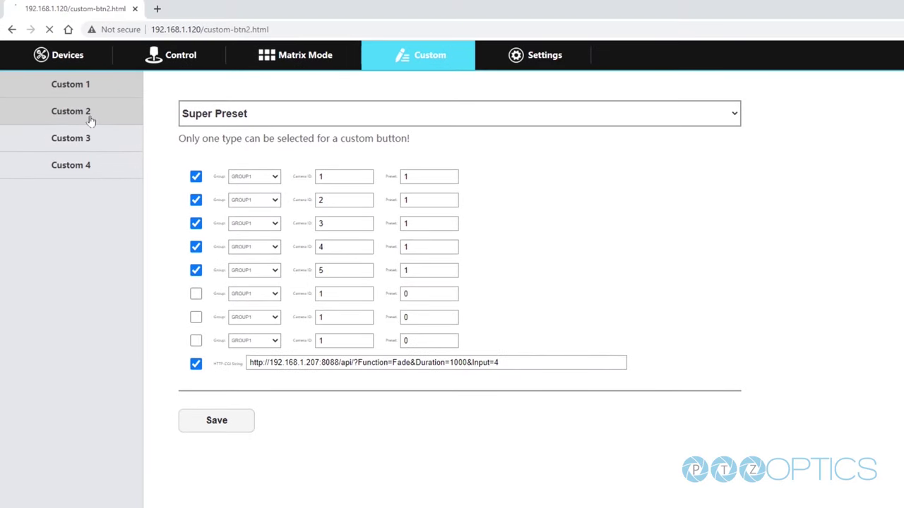
pyautogui.click(92, 140)
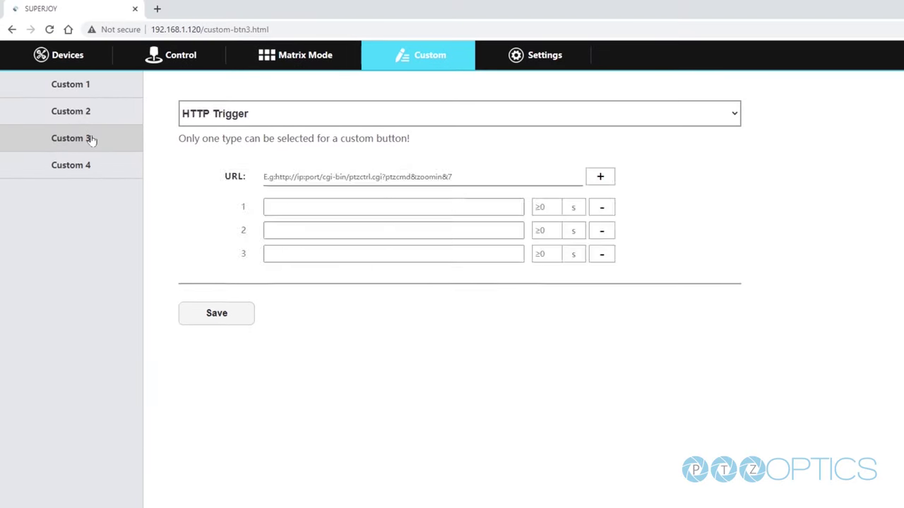
pyautogui.click(92, 174)
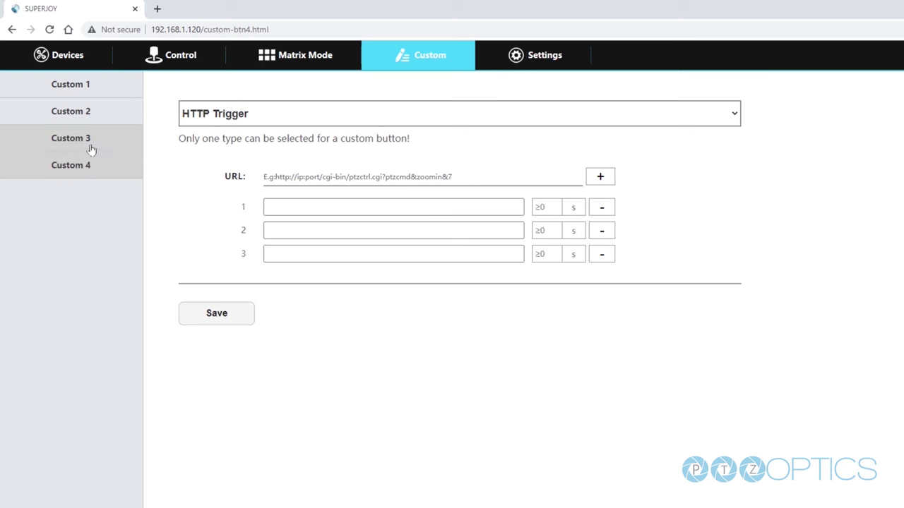
pyautogui.click(91, 149)
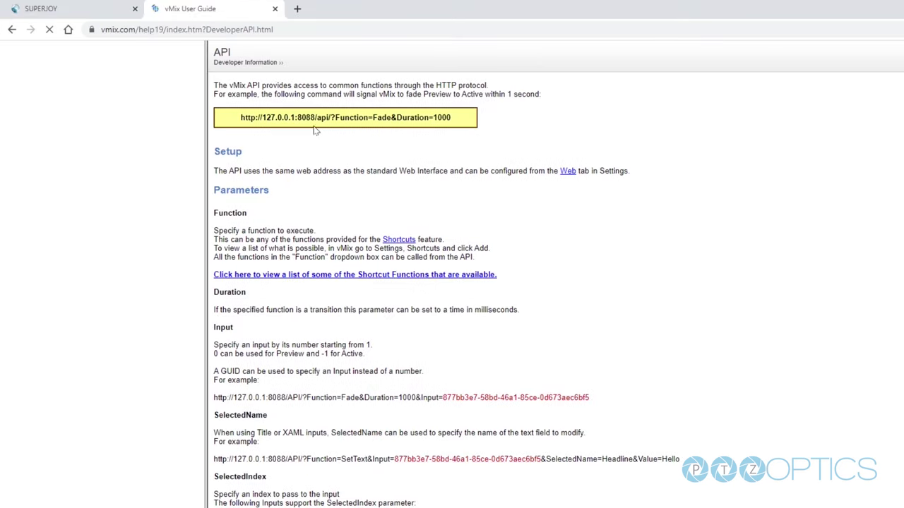
# Read the vMix Fade example URL (Duration=1000) and its parameters, then return to SuperJoy
pyautogui.moveTo(454, 119)
pyautogui.mouseDown()
pyautogui.moveTo(226, 126)
pyautogui.moveTo(465, 125)
pyautogui.mouseUp()
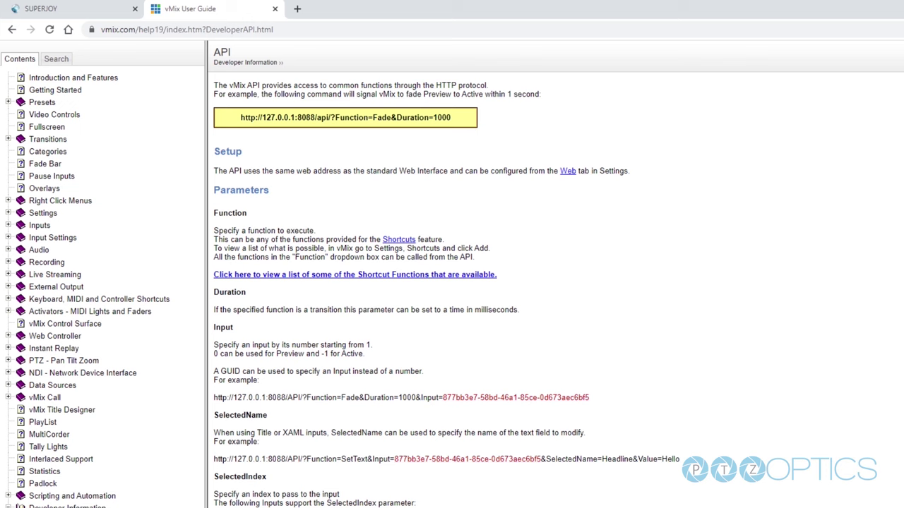
pyautogui.scroll(-2, 556, 274)
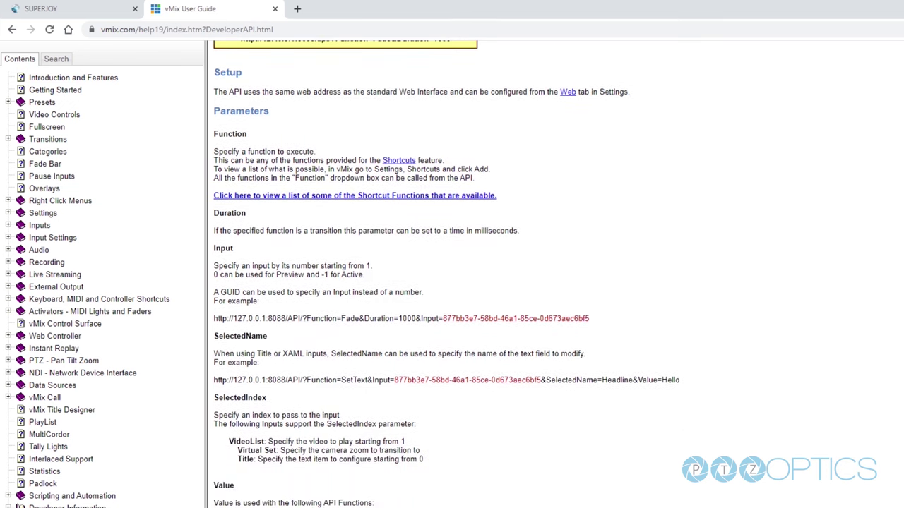
pyautogui.scroll(-4, 556, 274)
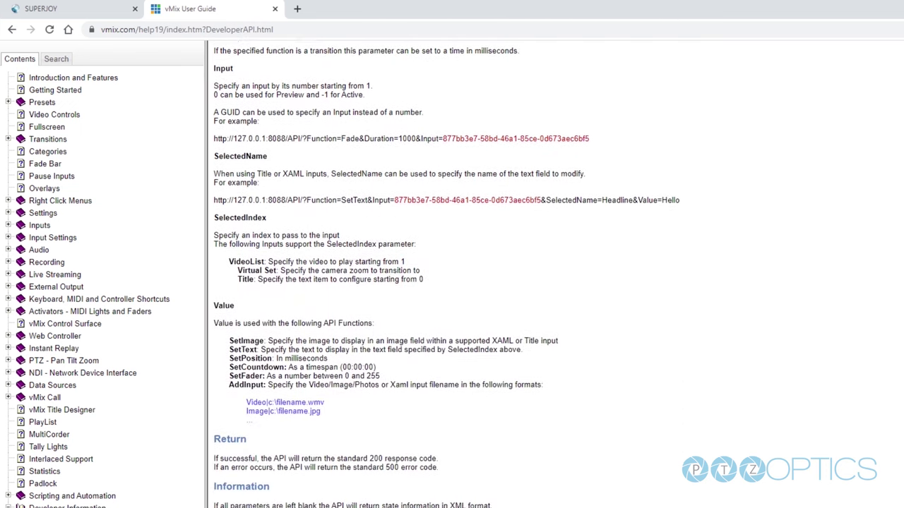
pyautogui.scroll(-2, 556, 274)
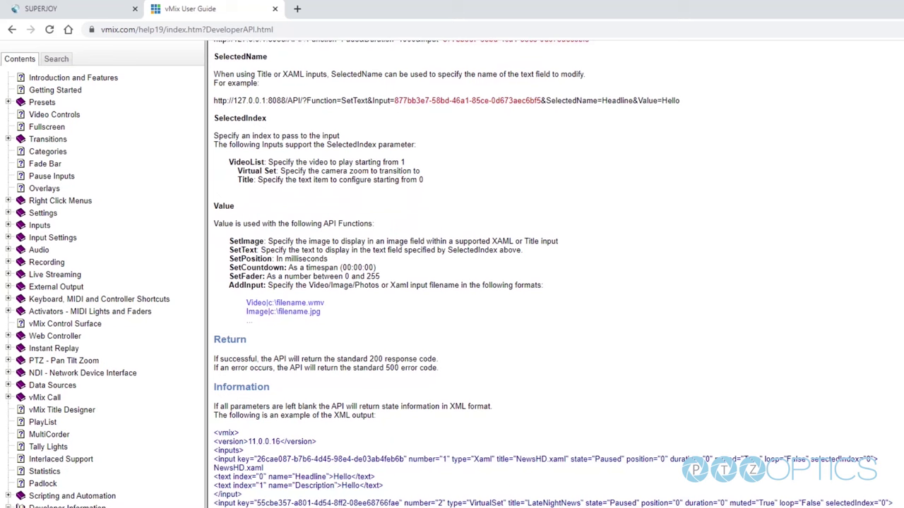
pyautogui.scroll(8, 556, 274)
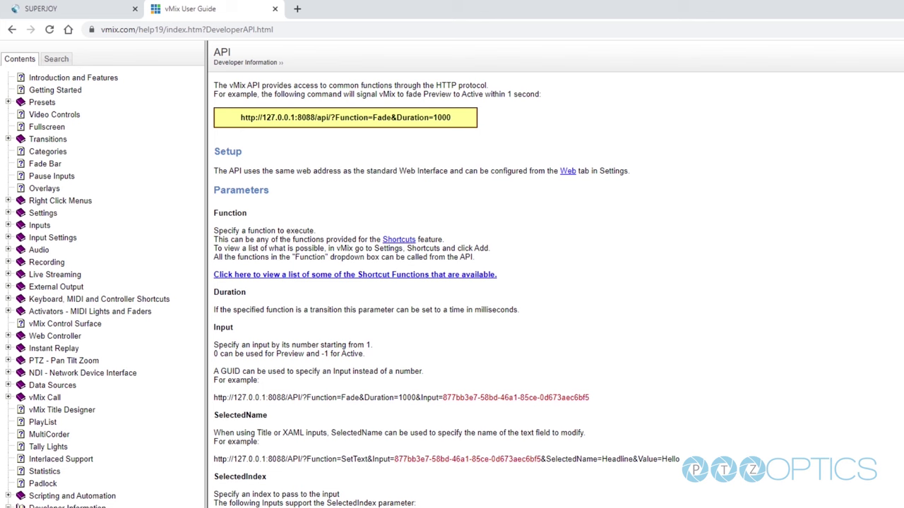
pyautogui.click(97, 5)
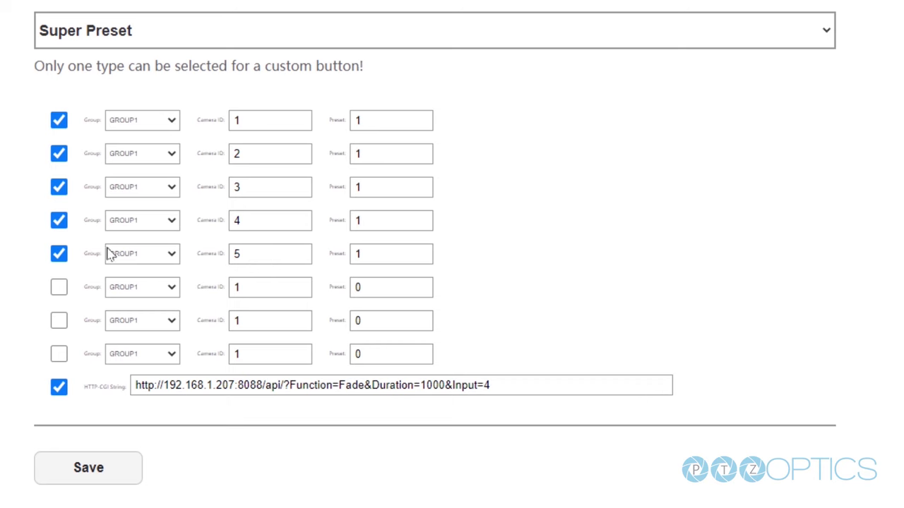
pyautogui.moveTo(165, 385); pyautogui.dragTo(269, 388)
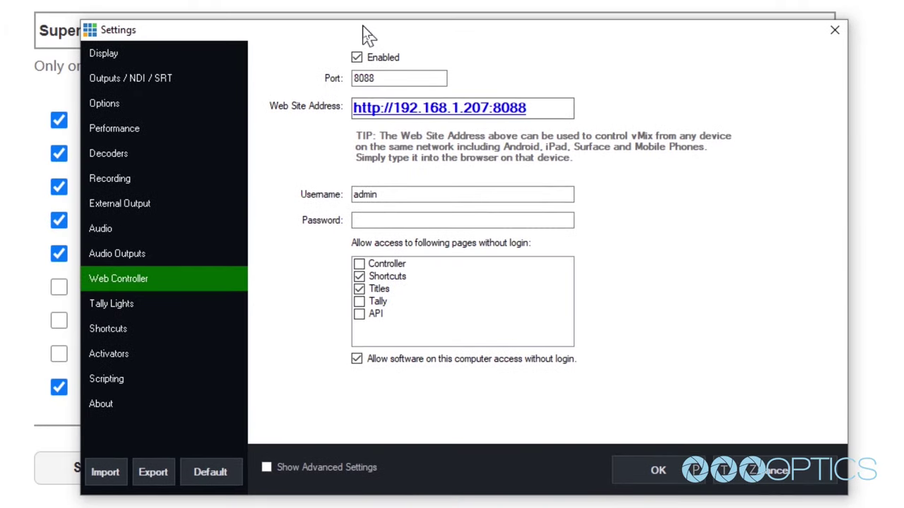
# Check vMix's web controller port 8088 against the SuperJoy fade URL, then close vMix Settings
pyautogui.moveTo(558, 107)
pyautogui.mouseDown()
pyautogui.moveTo(329, 97)
pyautogui.moveTo(555, 101)
pyautogui.mouseUp()
pyautogui.click(636, 465)
pyautogui.moveTo(512, 388); pyautogui.dragTo(137, 387)
pyautogui.click(161, 385)
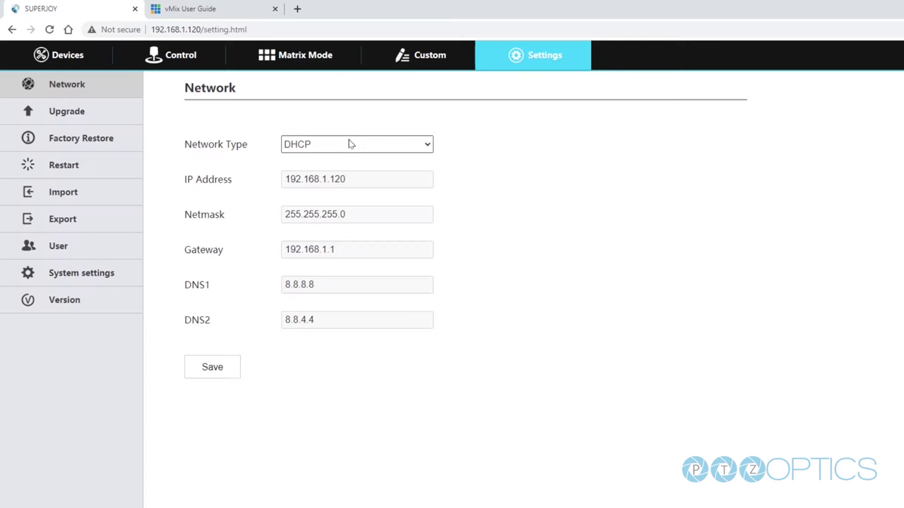
# Export the SuperJoy configuration from Settings > Export and confirm the Tips dialog
pyautogui.click(106, 118)
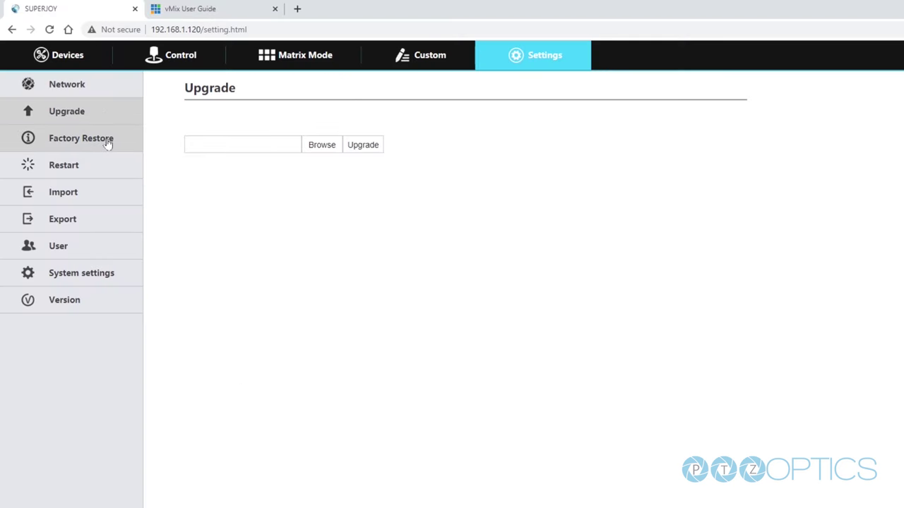
pyautogui.click(107, 142)
pyautogui.click(103, 165)
pyautogui.click(96, 192)
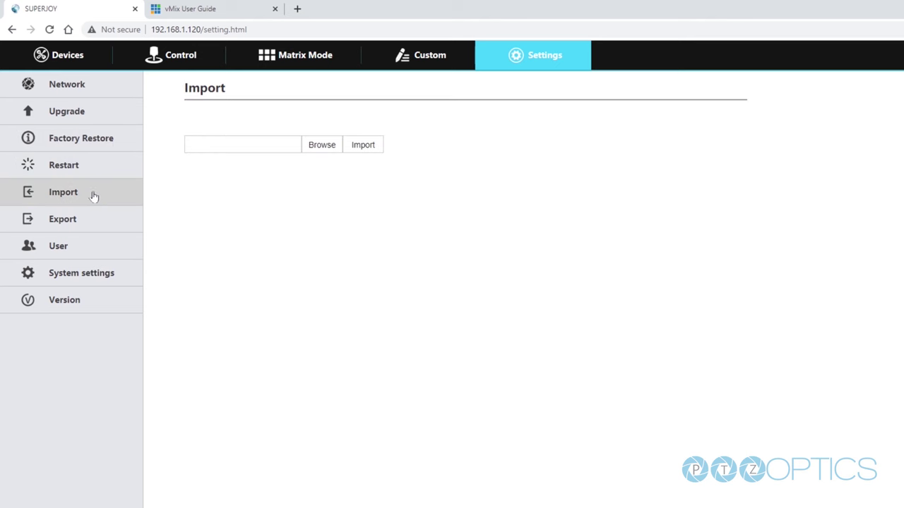
pyautogui.click(87, 218)
pyautogui.click(214, 145)
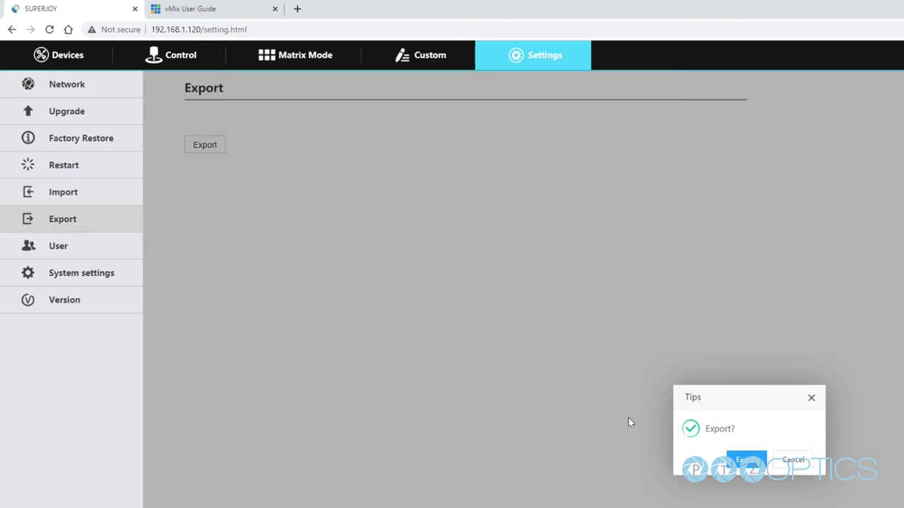
pyautogui.click(748, 462)
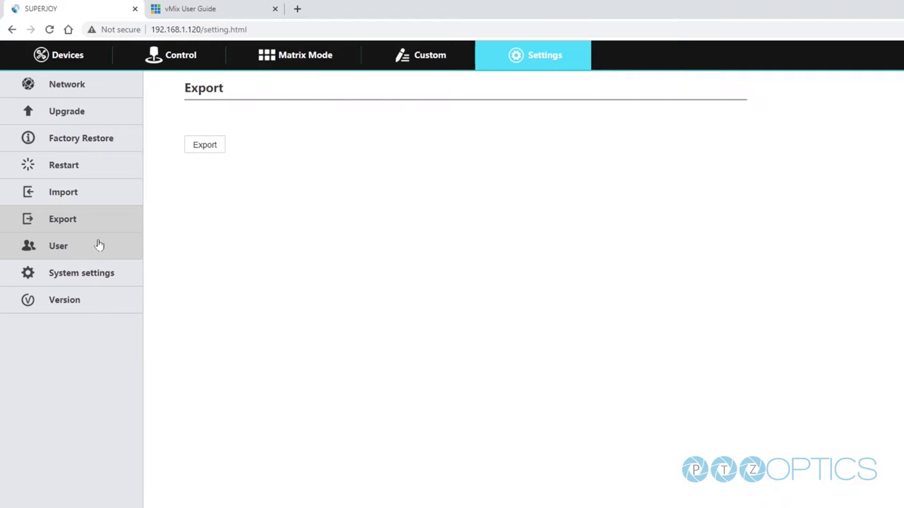
# Open the admin account's Editor dialog from the User accounts list
pyautogui.click(99, 245)
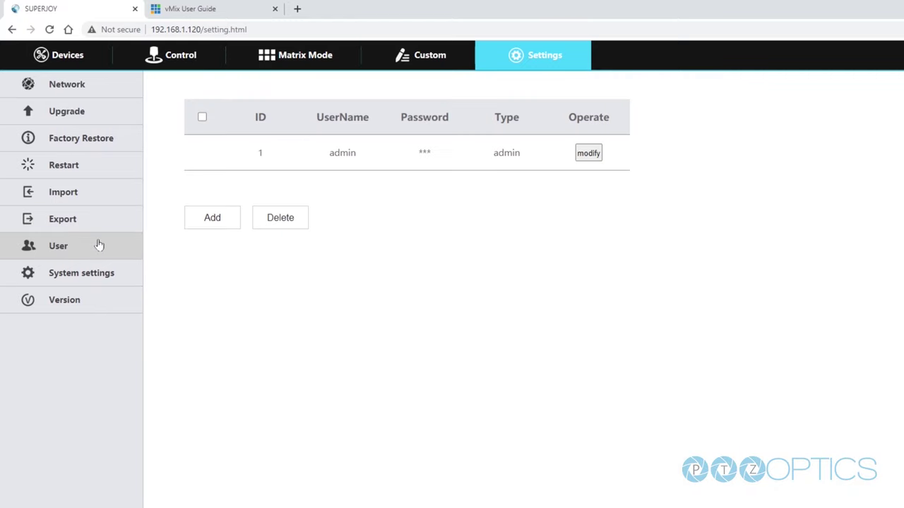
pyautogui.click(589, 153)
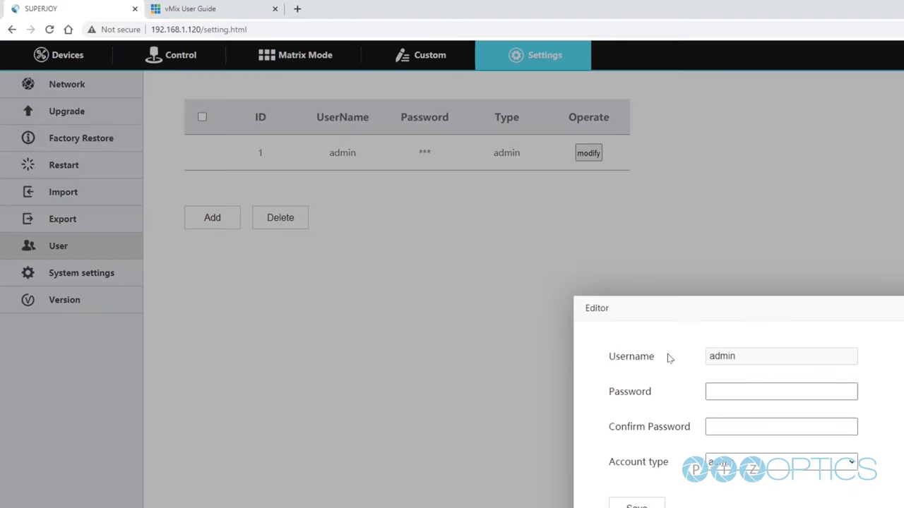